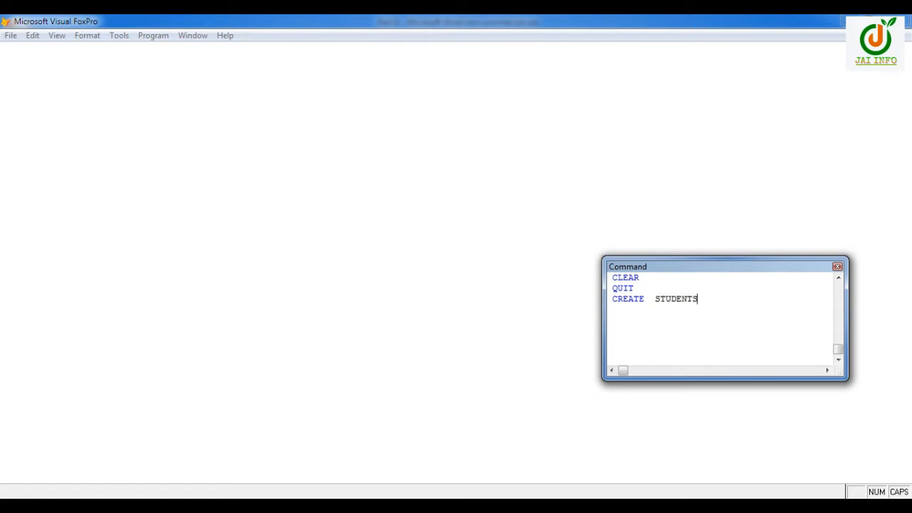
Run CREATE STUDENTS and check the planned field names, types and widths in the Part 8 Word document
key("Return")
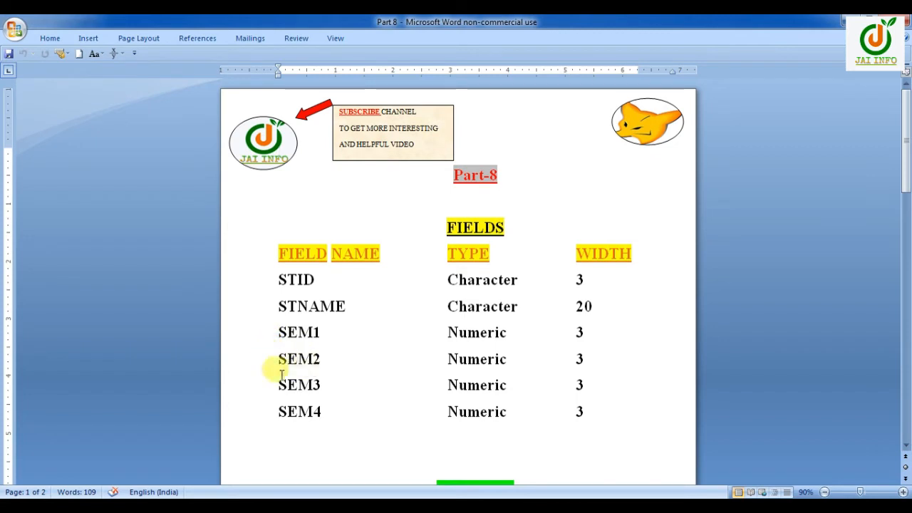
key("Down")
key("Down")
key("Down")
key("Down")
key("Down")
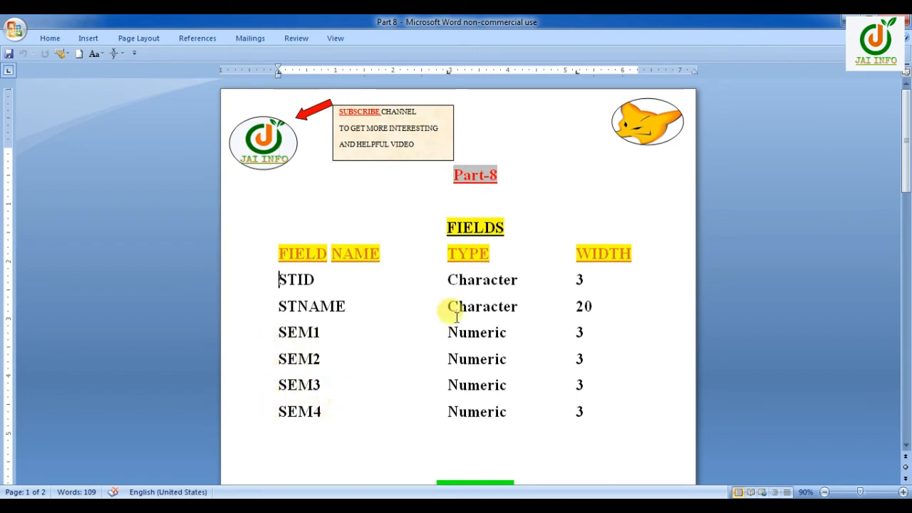
left_click_drag(421, 269, 525, 428)
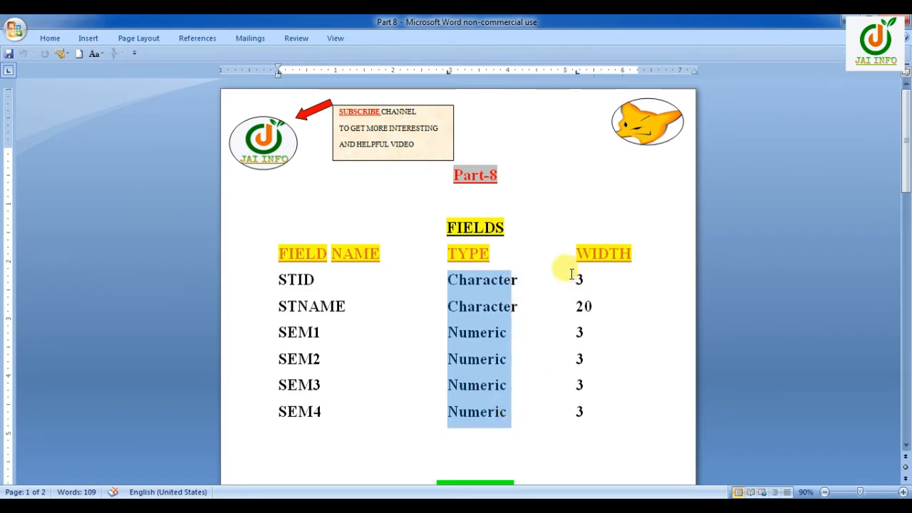
left_click_drag(569, 274, 590, 413)
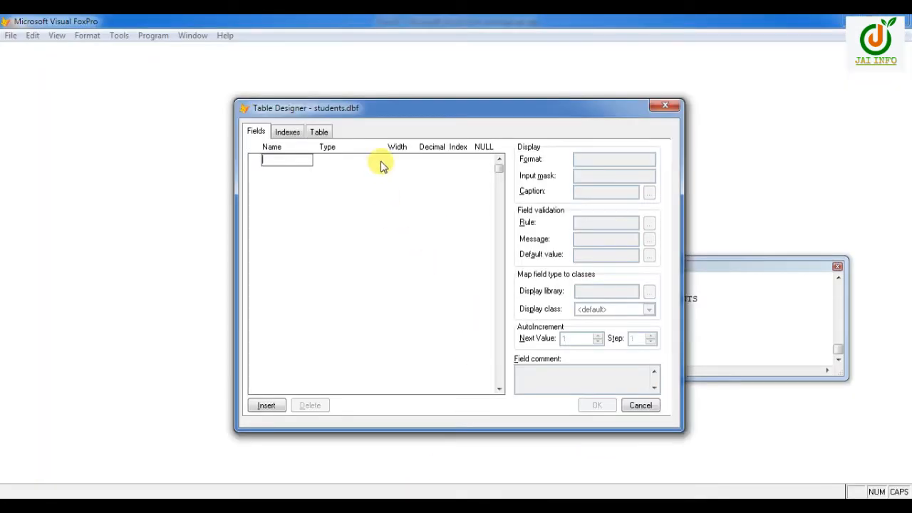
Define the table's first field as stid, type Character, width 3
type("stid")
key("Tab")
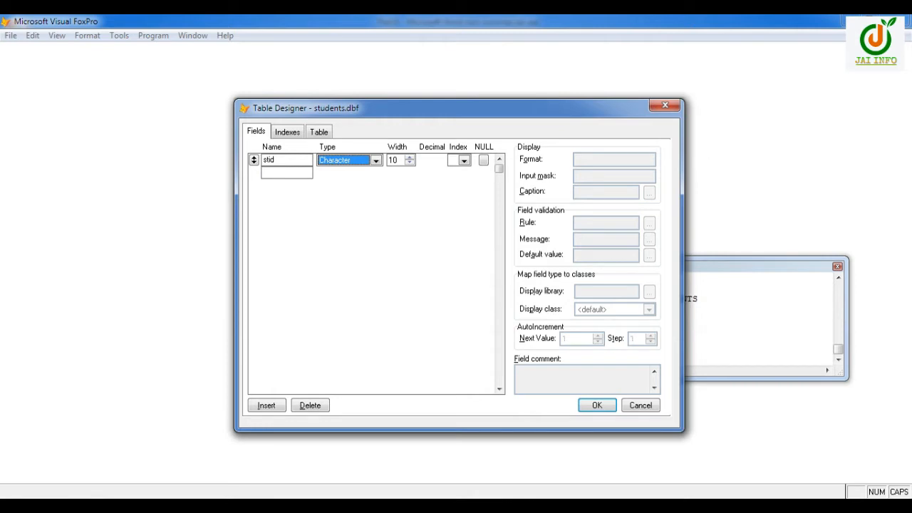
key("Tab")
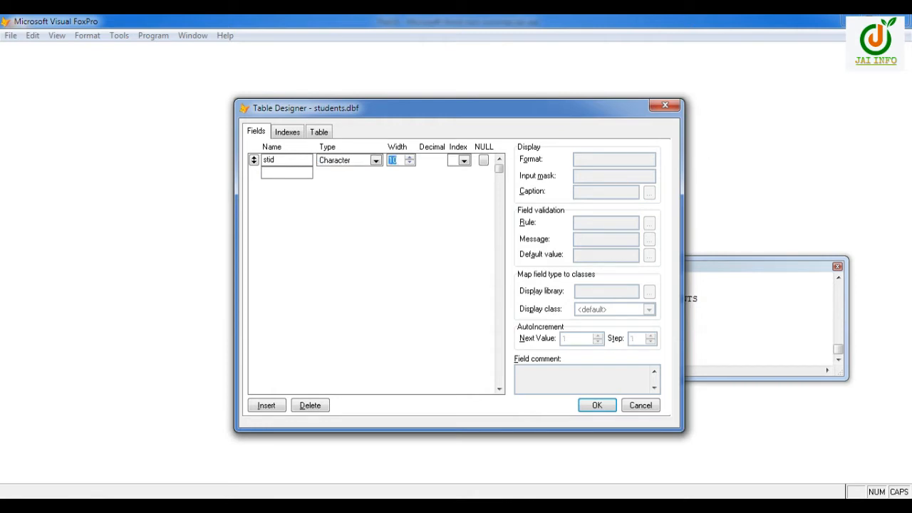
type("5")
key("Tab")
key("Tab")
key("Tab")
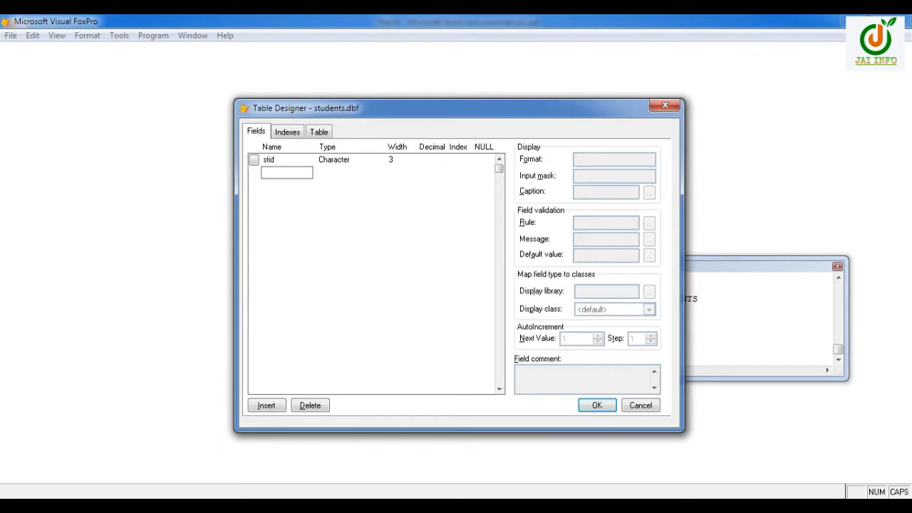
Add a second field named stname, type Character, width 20
type("stname")
key("Tab")
key("Tab")
key("Tab")
key("Up")
key("Down")
left_click(301, 169)
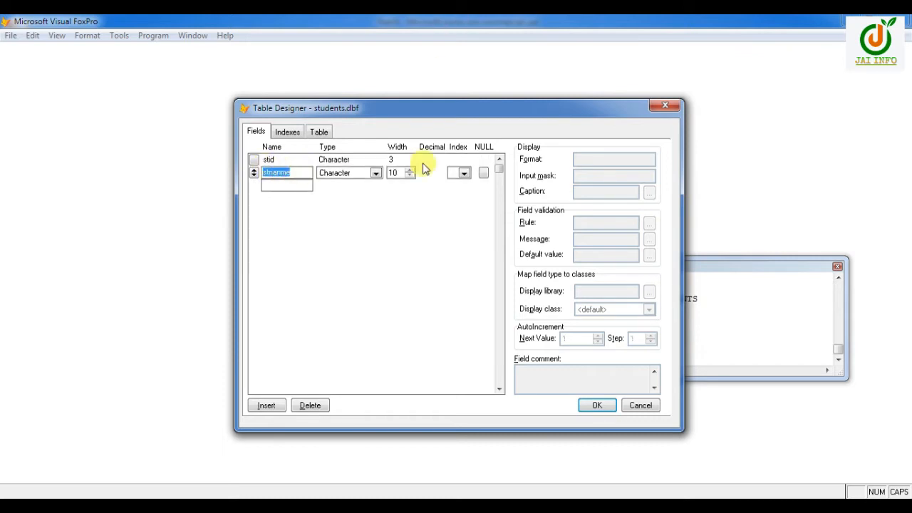
key("Tab")
key("Tab")
type("20")
key("Tab")
key("Tab")
key("Tab")
Add a field named sem1, type Numeric, width 3 with 0 decimals
type("sem")
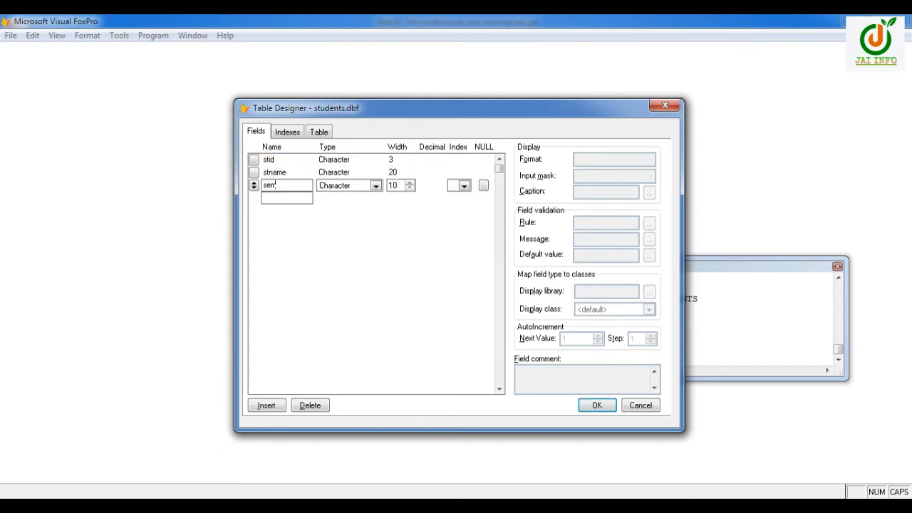
type("1")
key("Tab")
key("n")
key("Tab")
key("Tab")
key("shift+Tab")
key("BackSpace")
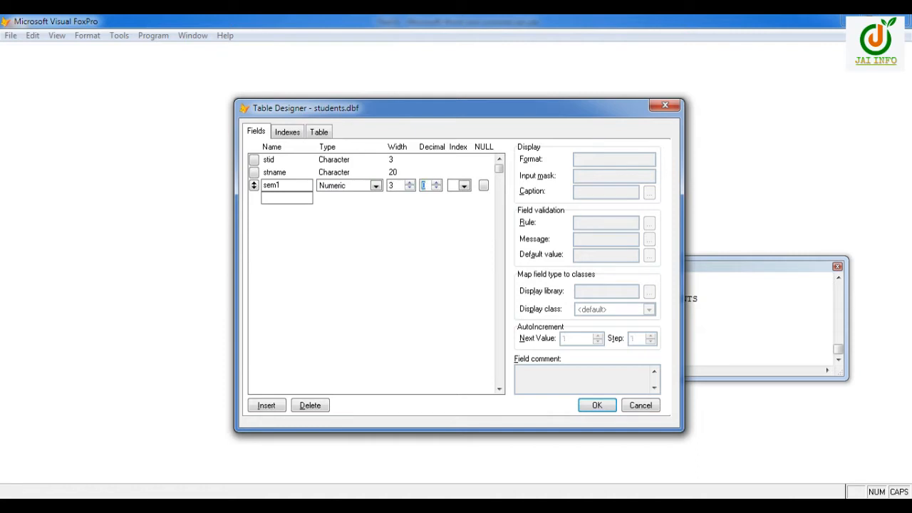
key("Tab")
key("Tab")
key("Tab")
Add a field named sem2, type Numeric, width 3 with 0 decimals
type("sem2")
key("Tab")
key("n")
key("Tab")
type("3")
key("Tab")
key("Tab")
key("Tab")
key("Tab")
Add a field named sem3, type Numeric, width 3 with 0 decimals
type("se")
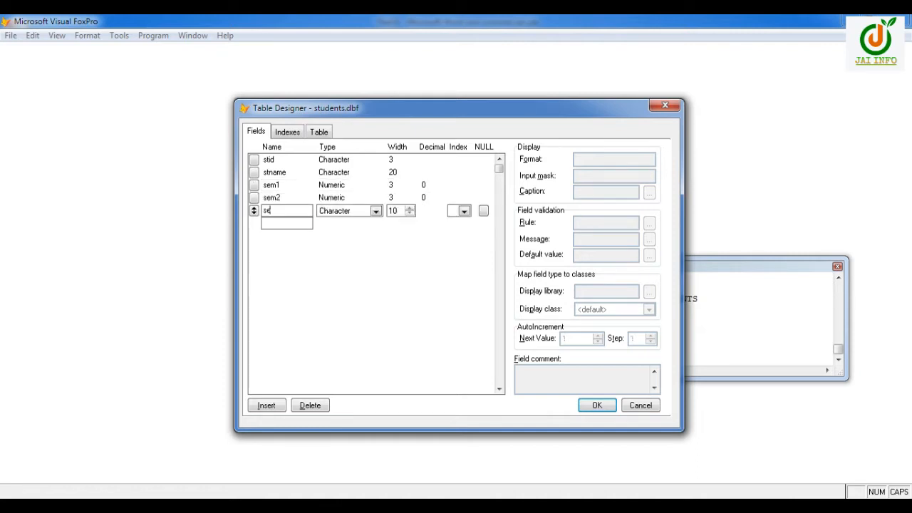
type("m3")
key("Tab")
key("n")
key("Tab")
type("3")
key("Tab")
key("Tab")
key("Tab")
key("Tab")
Add a field named sem4, type Numeric, width 3 with 0 decimals, and save the table structure
type("sem4")
key("Tab")
key("n")
key("Tab")
type("3")
key("Tab")
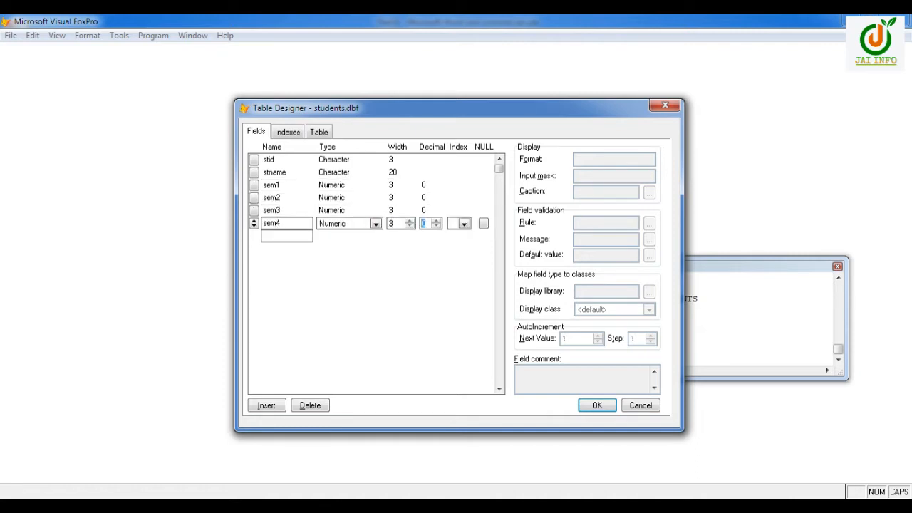
key("Tab")
key("Tab")
key("Tab")
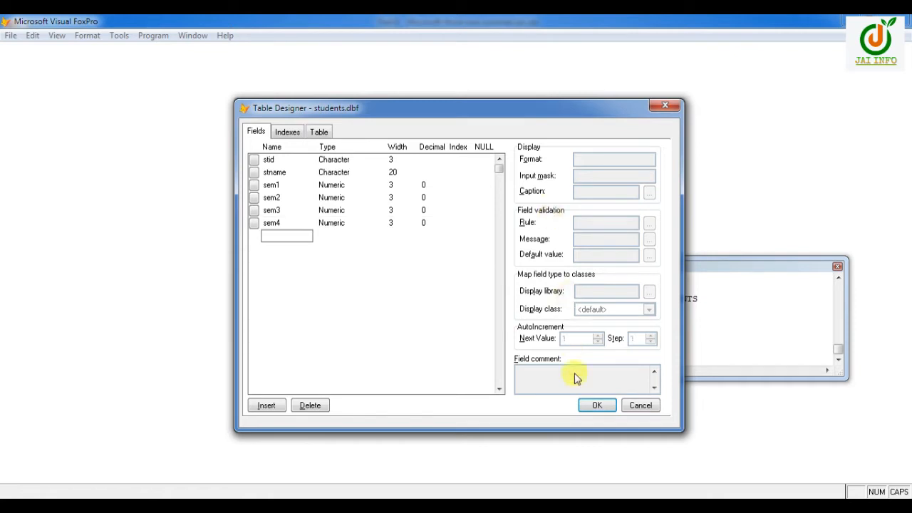
left_click(592, 406)
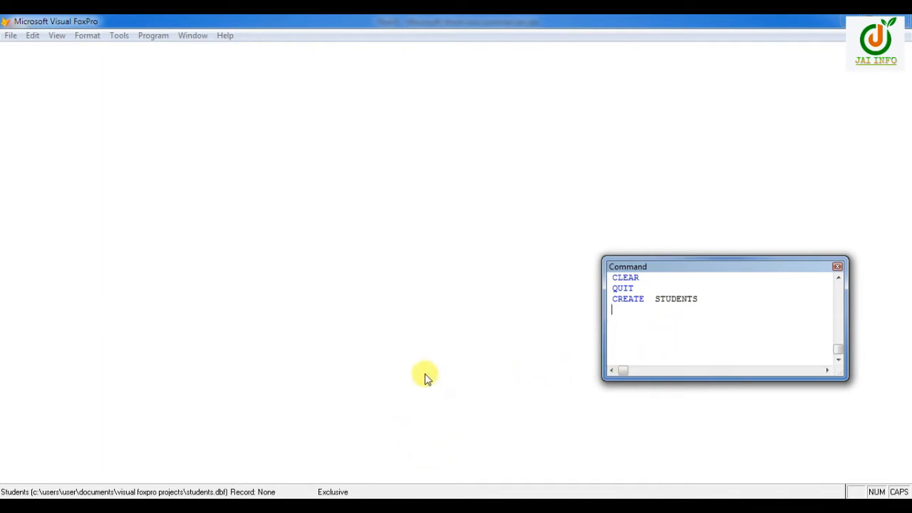
Consult the RECORDS list in the Word document and run APPEND to open the Students table for data entry
key("alt+Tab")
scroll(407, 218, "down", 10)
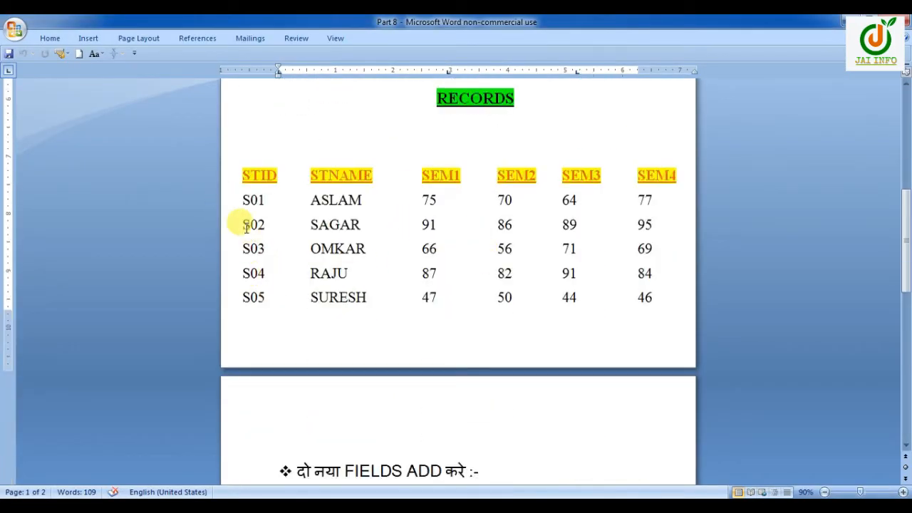
scroll(238, 220, "up", 1)
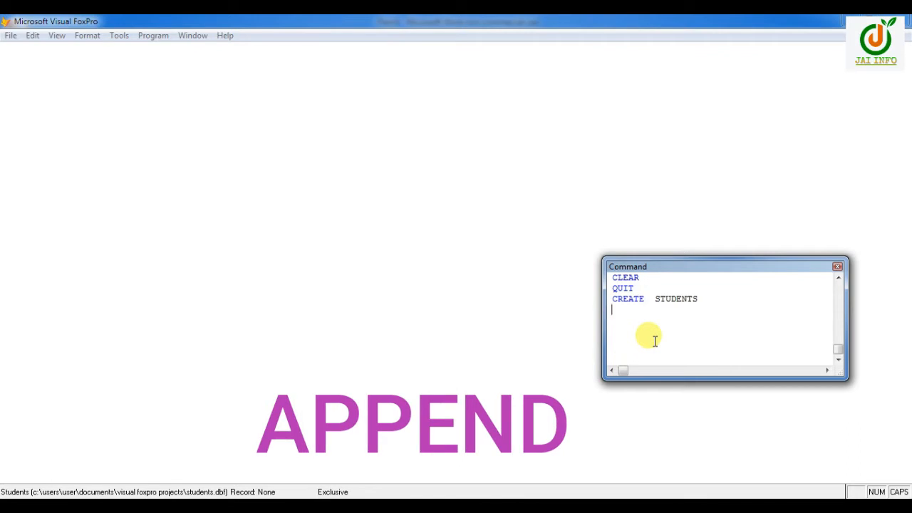
type("APPEND")
key("Return")
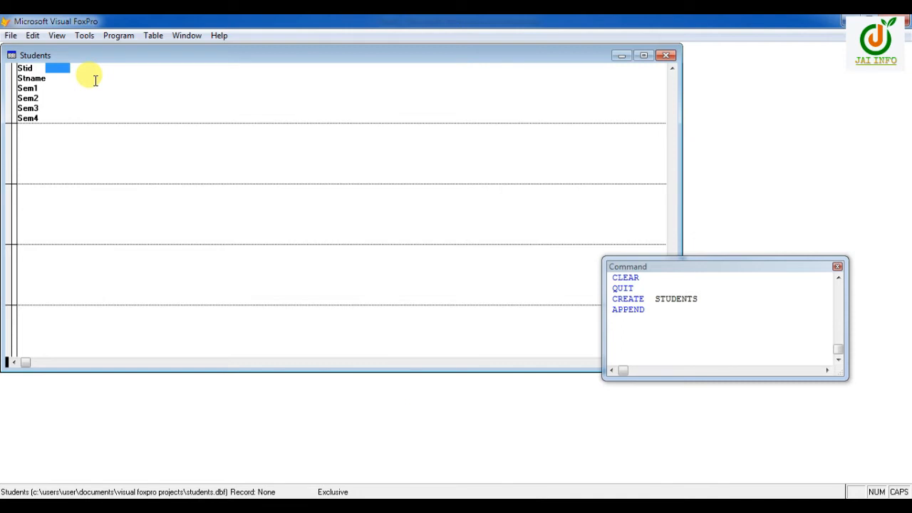
Enter the first record with Stid S01, the student's name, and Sem1 to Sem4 marks 75, 70, 64 and 77
type("S01")
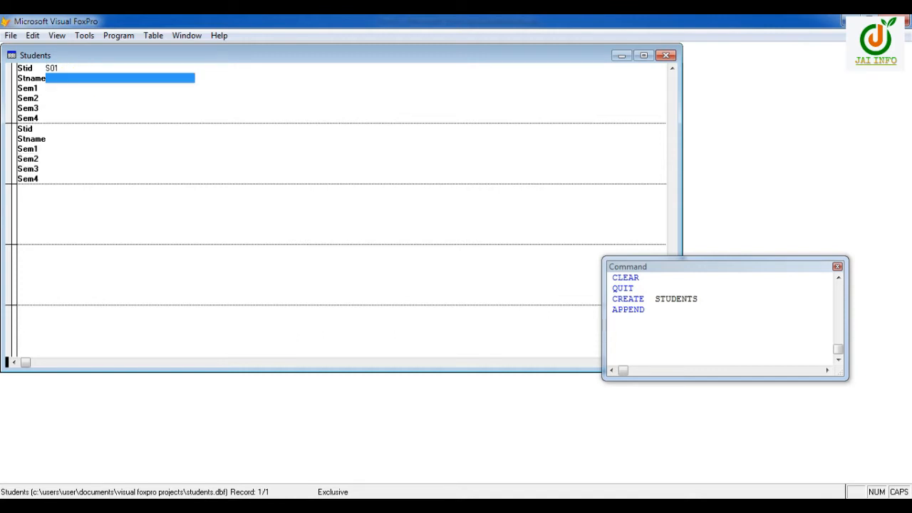
type("ASLAM")
key("Return")
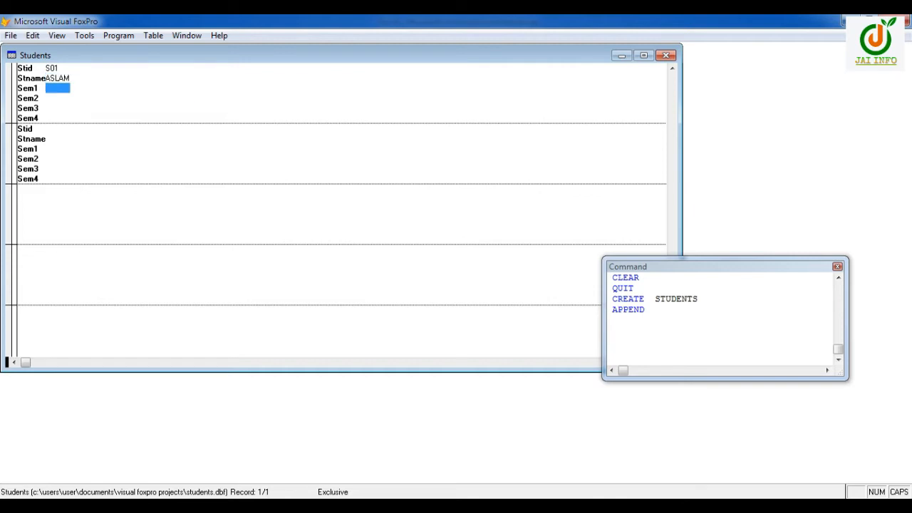
type("75")
key("Return")
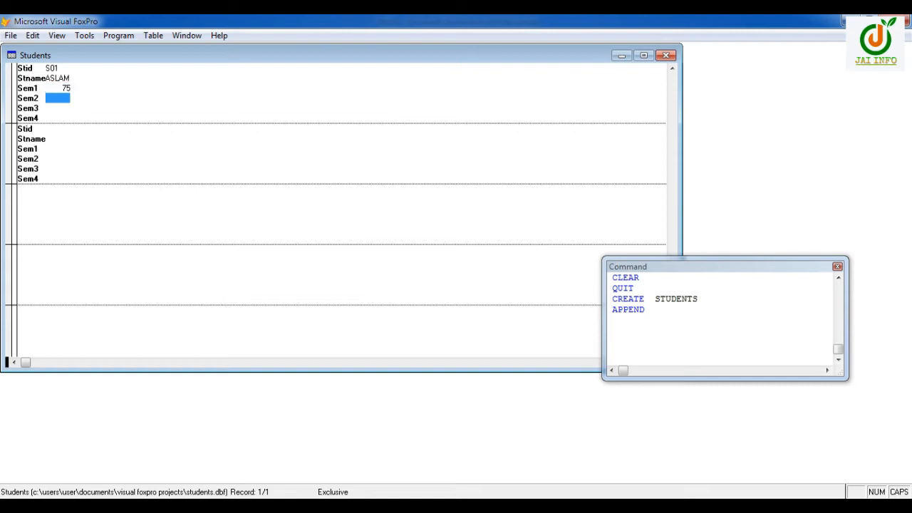
type("70")
key("Return")
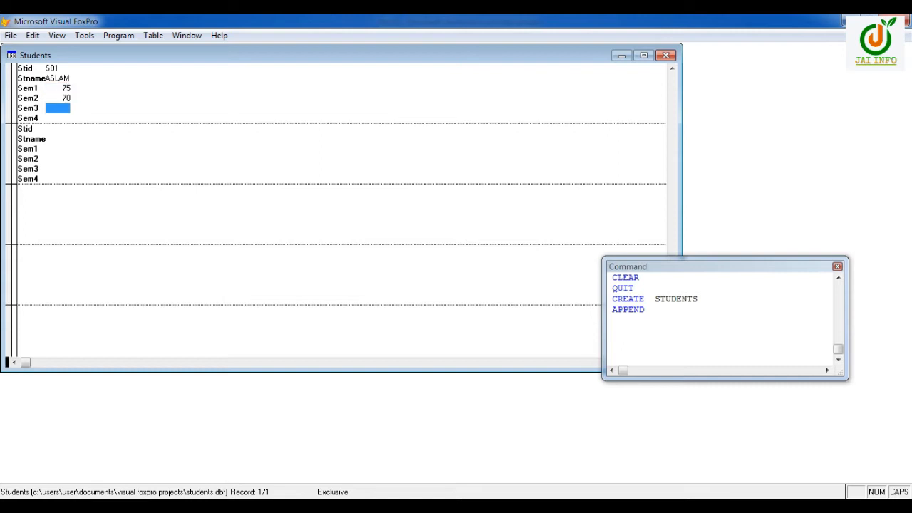
type("64")
key("Return")
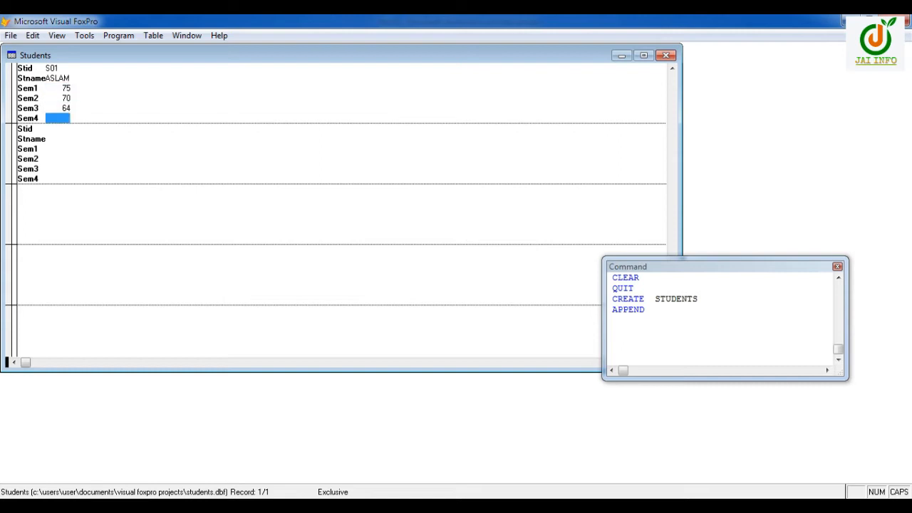
type("77")
Consult the RECORDS list in Word and enter Stid S02 and the student's name in the second record
key("alt+Tab")
scroll(421, 314, "down", 1)
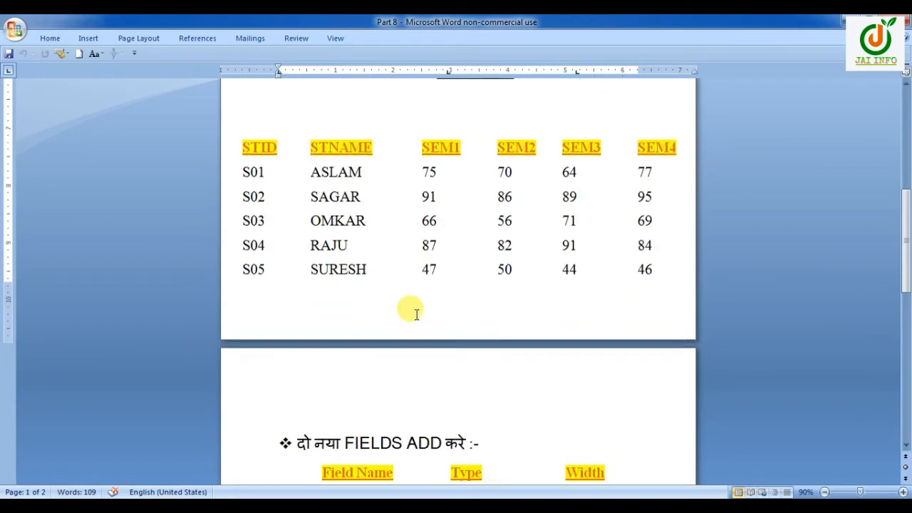
scroll(295, 302, "up", 1)
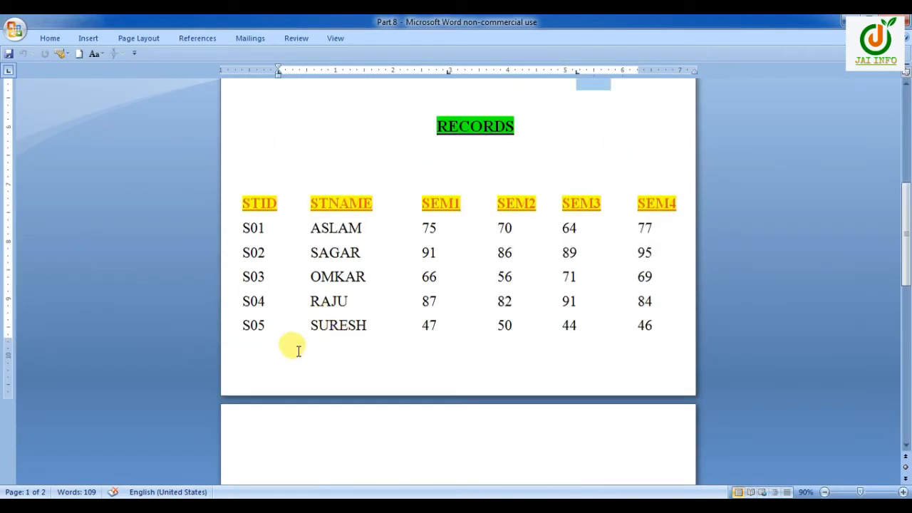
key("alt+Tab")
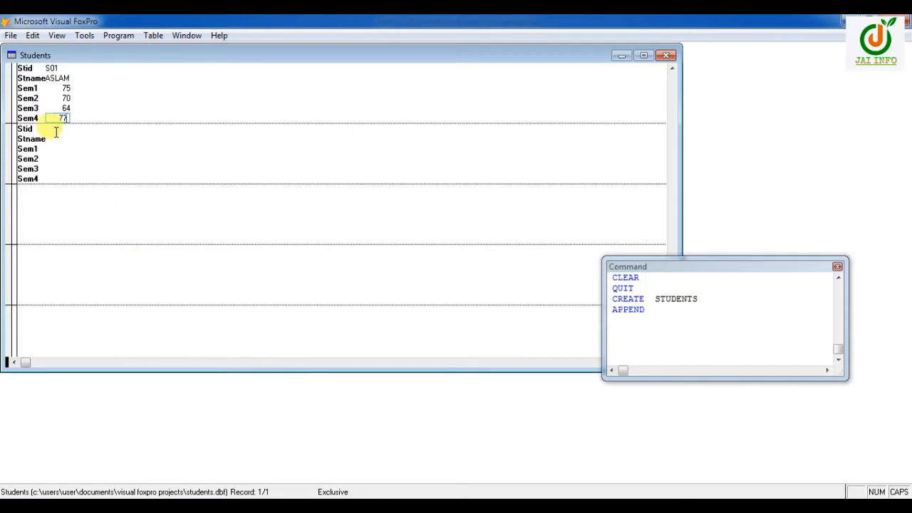
type("7")
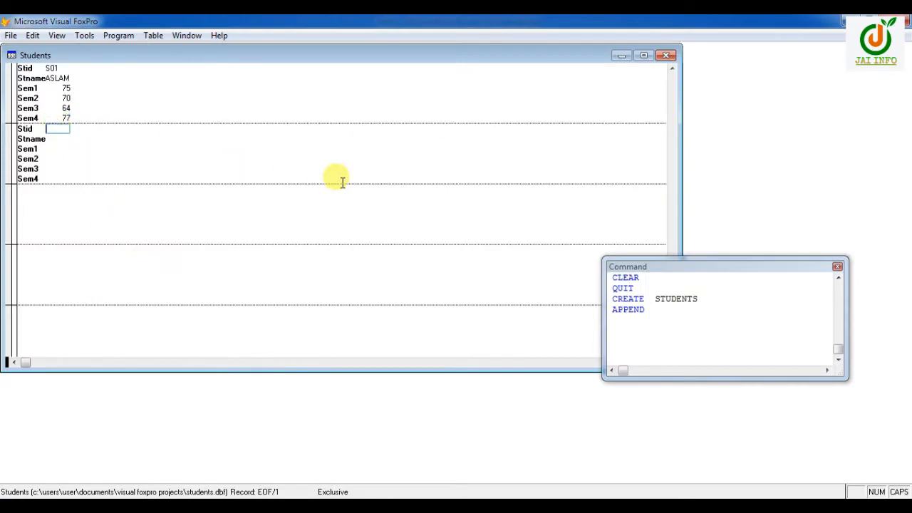
type("S0")
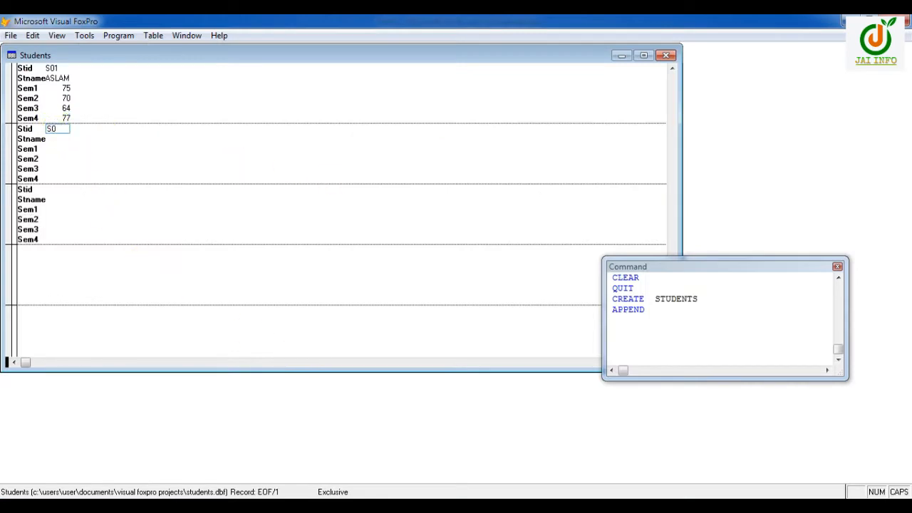
type("2")
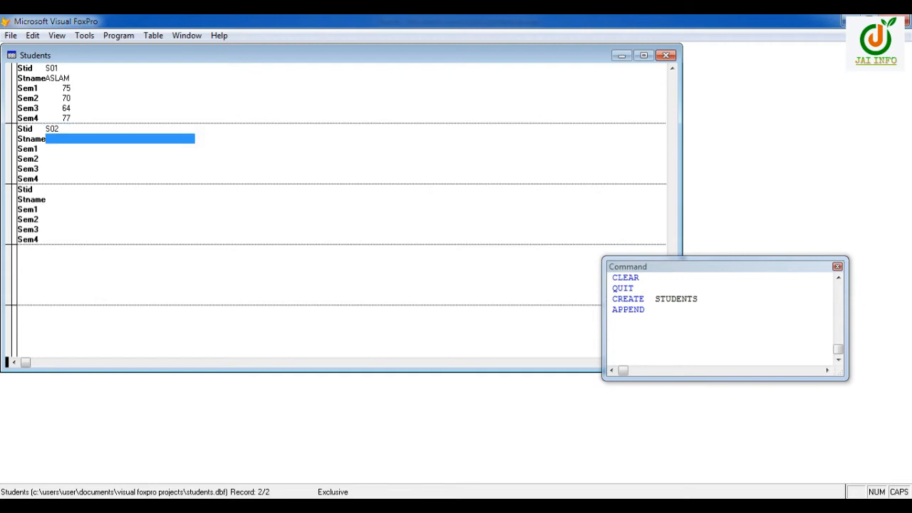
type("SAGAR")
key("Return")
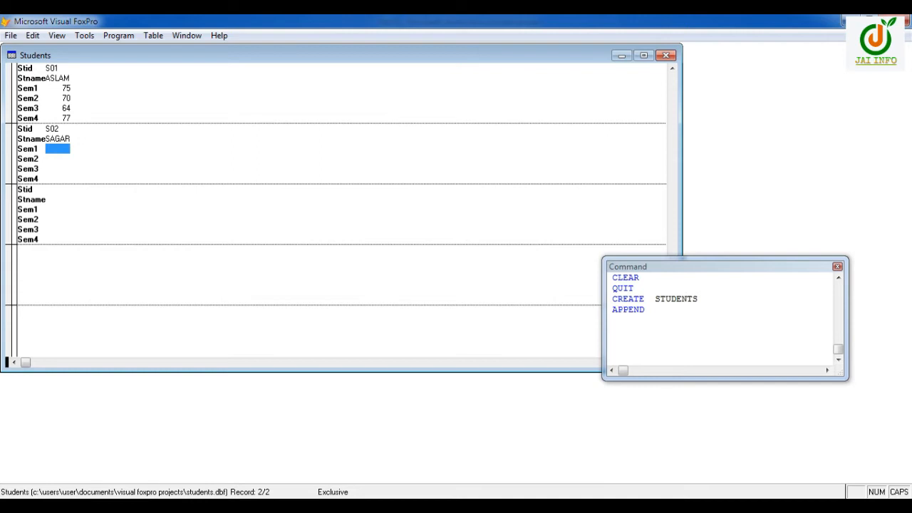
Enter marks 91, 86, 89 and 95 for Sem1 to Sem4 of S02, and give the third record Stid S03
type("5")
key("Return")
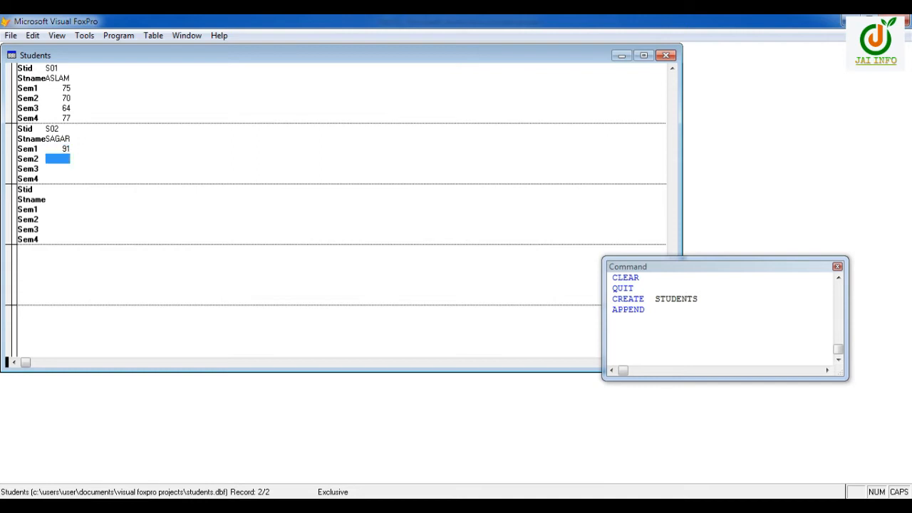
type("86")
key("Return")
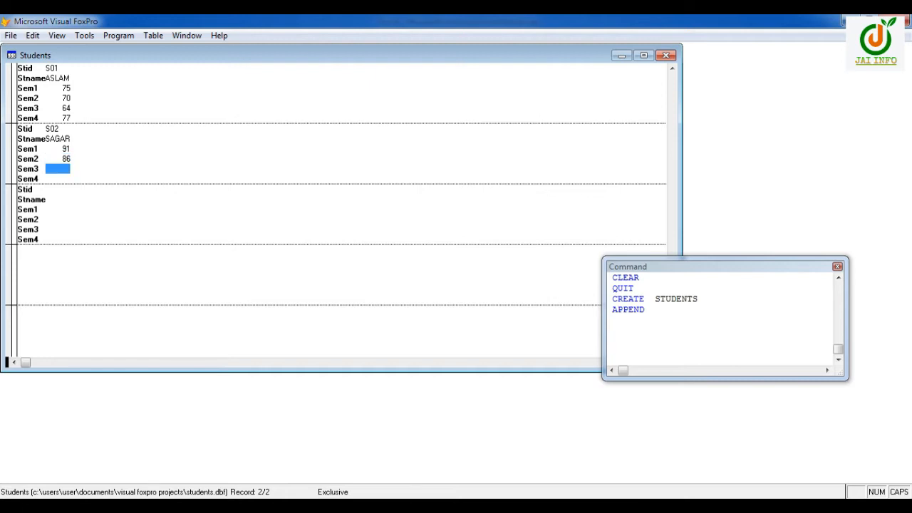
type("85")
key("Return")
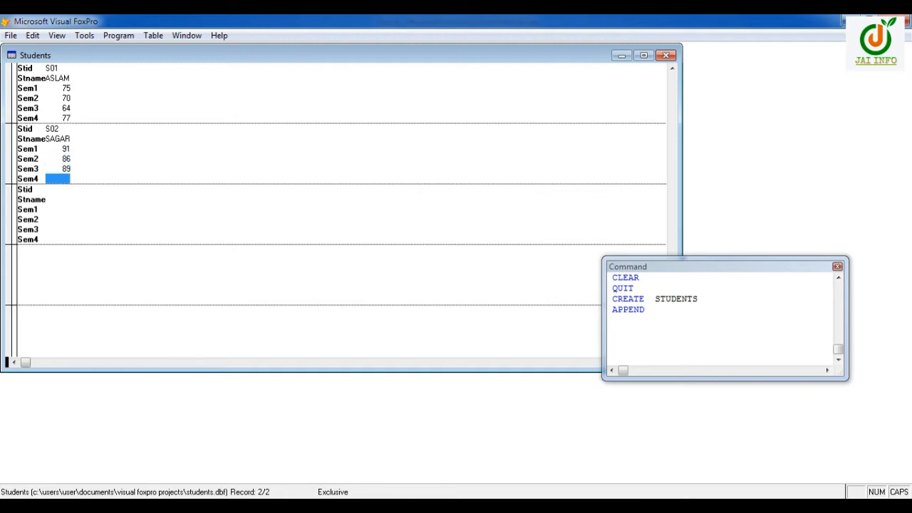
type("95S03")
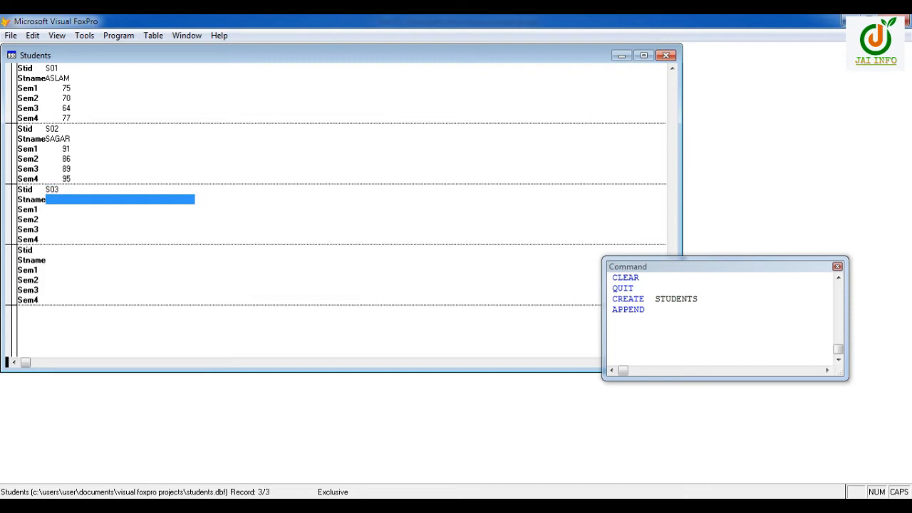
Complete record S03 with the student's name and Sem1 to Sem4 marks 66, 56, 71 and 69, and start a fourth record with Stid S04
type("OMKAR")
key("Return")
type("66")
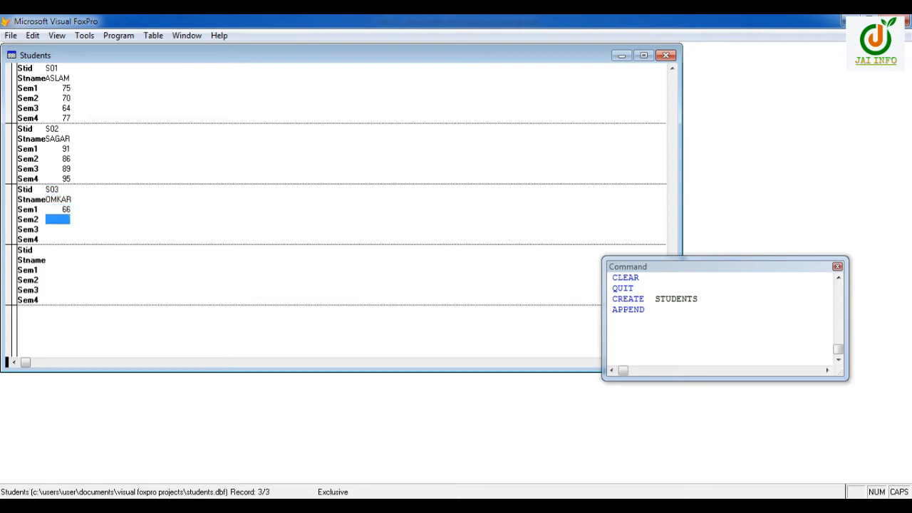
type("567169S04")
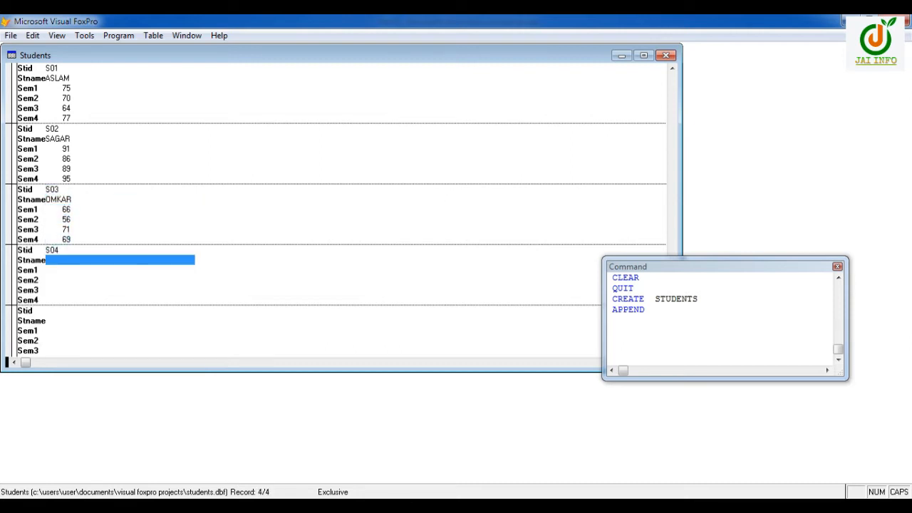
Complete record S04 with the student's name and Sem1 to Sem4 marks 87, 82, 91 and 84, and enter Stid S05 with the student's name
type("RAJU")
key("Return")
type("87829184S05SURES")
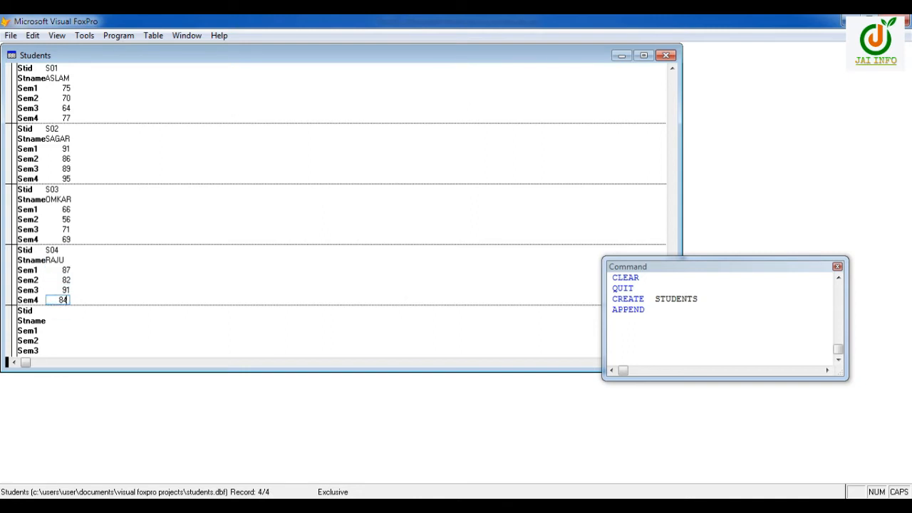
type("H")
key("Return")
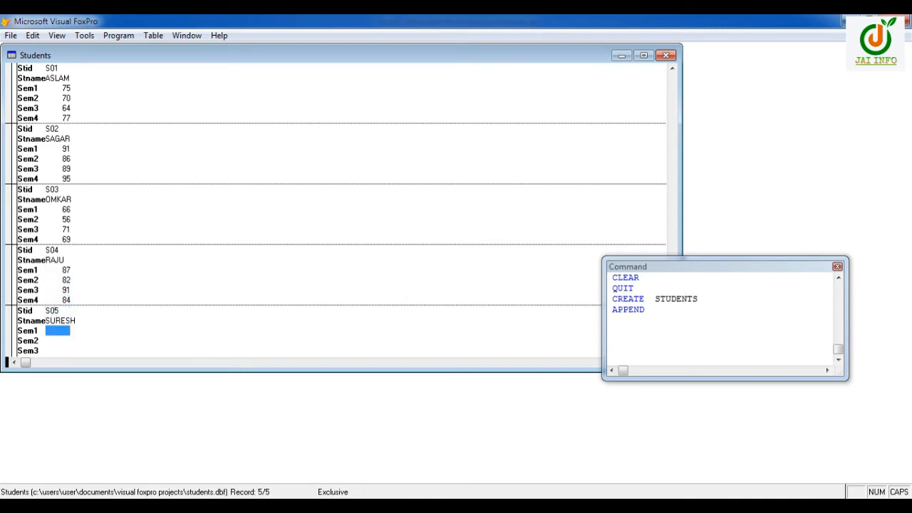
Enter marks 47, 50, 44 and 46 for Sem1 to Sem4 of S05, save the records, and display the table with BROWSE
type("47504446")
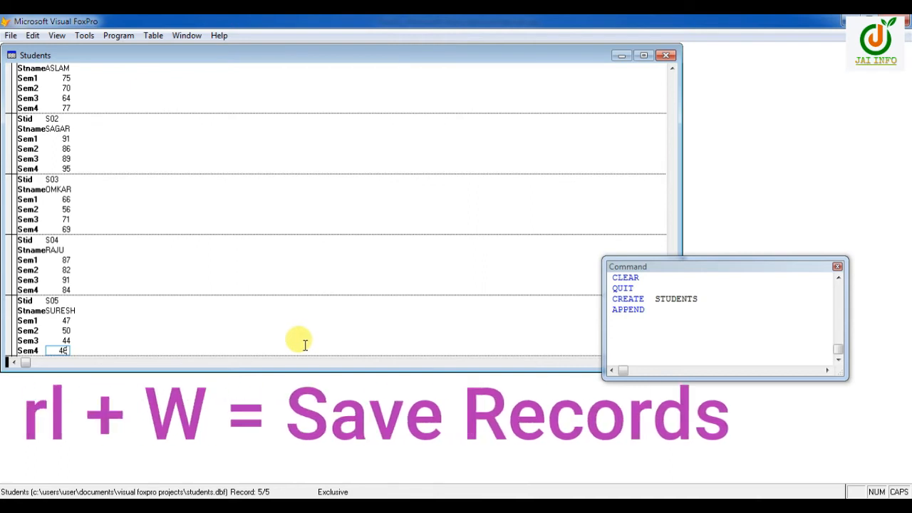
key("ctrl+w")
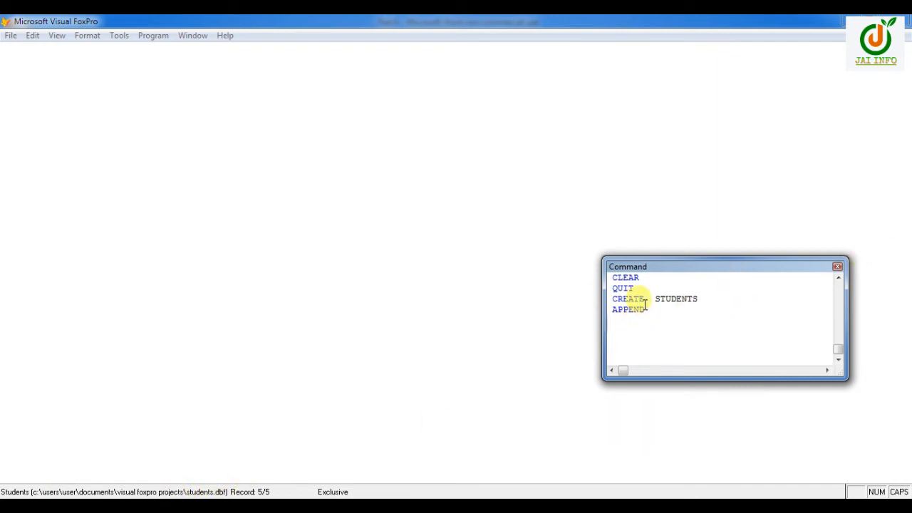
type("BROW")
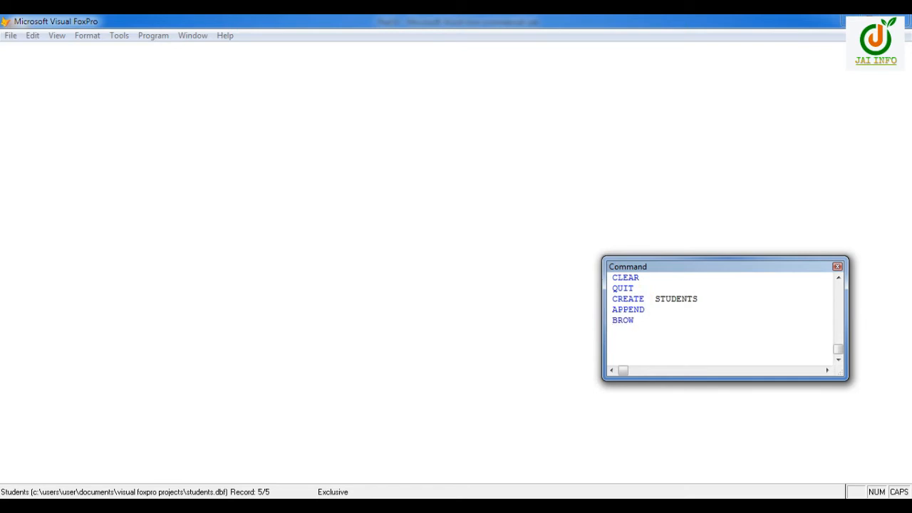
key("Return")
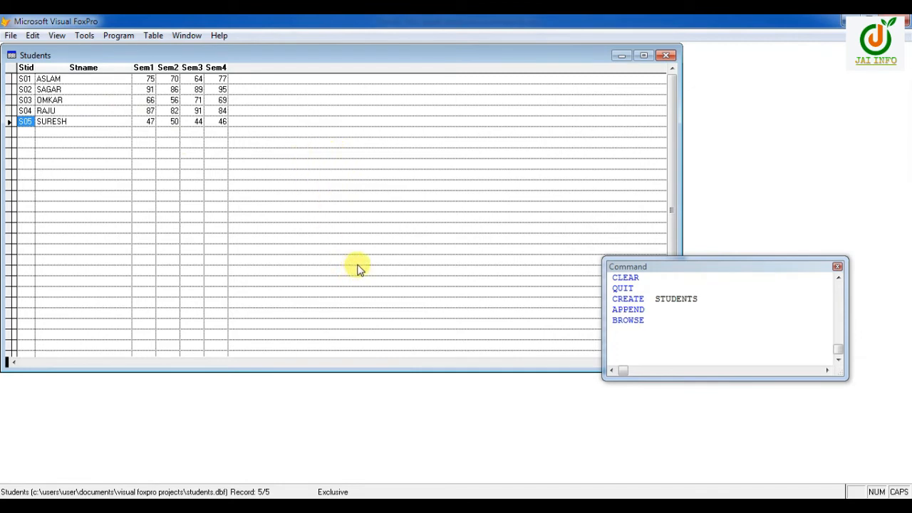
Switch to the Word document and read the names, types and widths of the new fields and the calculation tasks below the RECORDS list
left_click(365, 505)
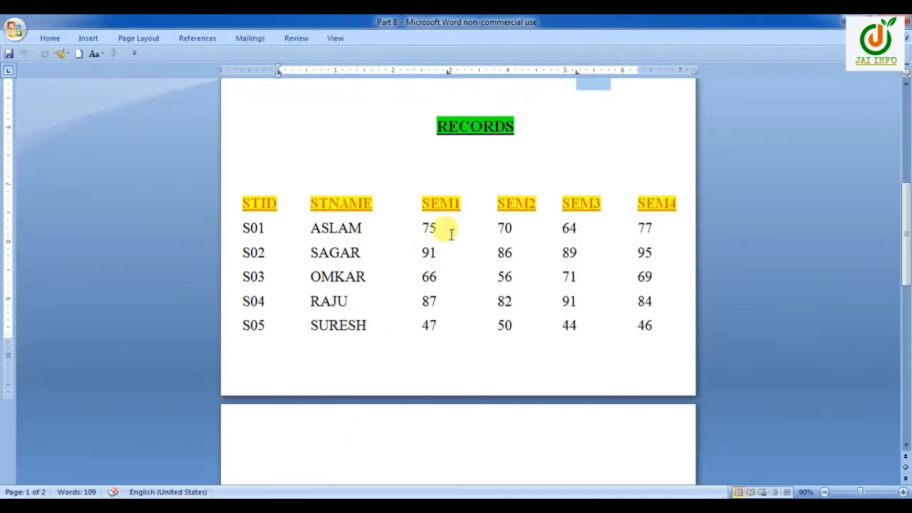
scroll(613, 292, "down", 3)
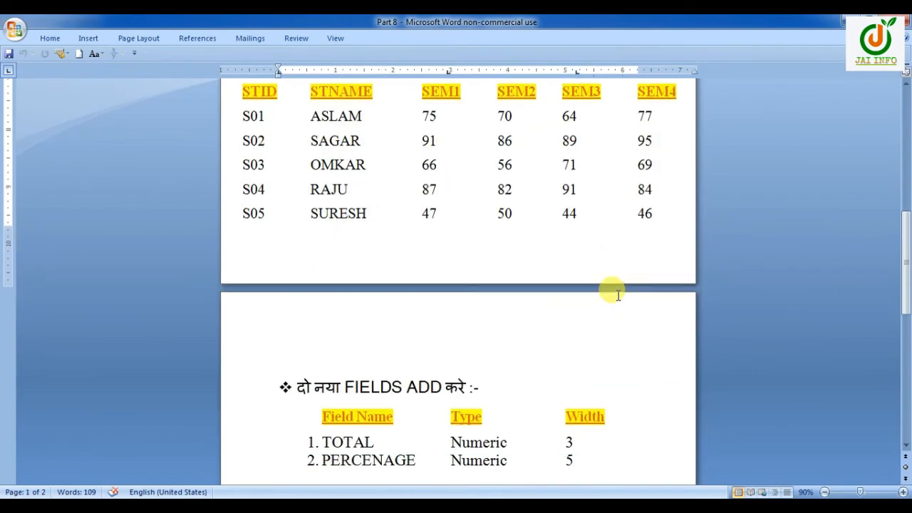
scroll(618, 295, "down", 2)
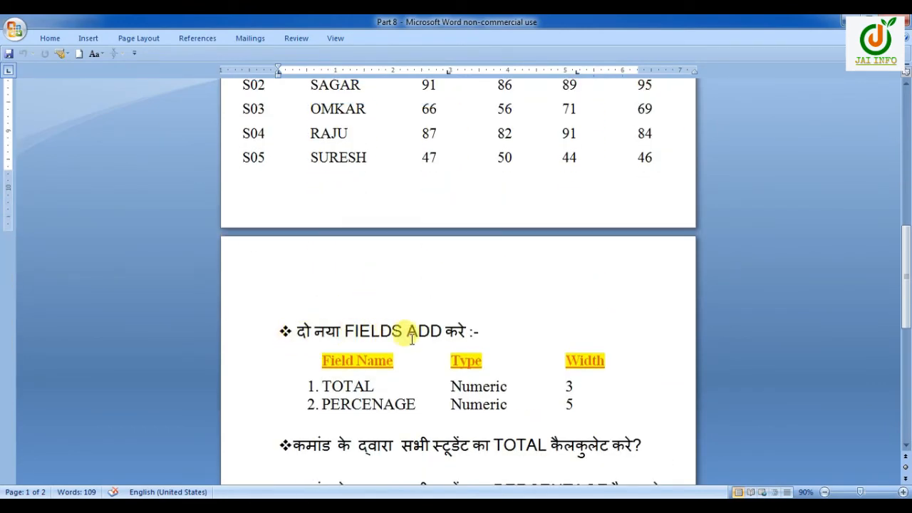
left_click(322, 385)
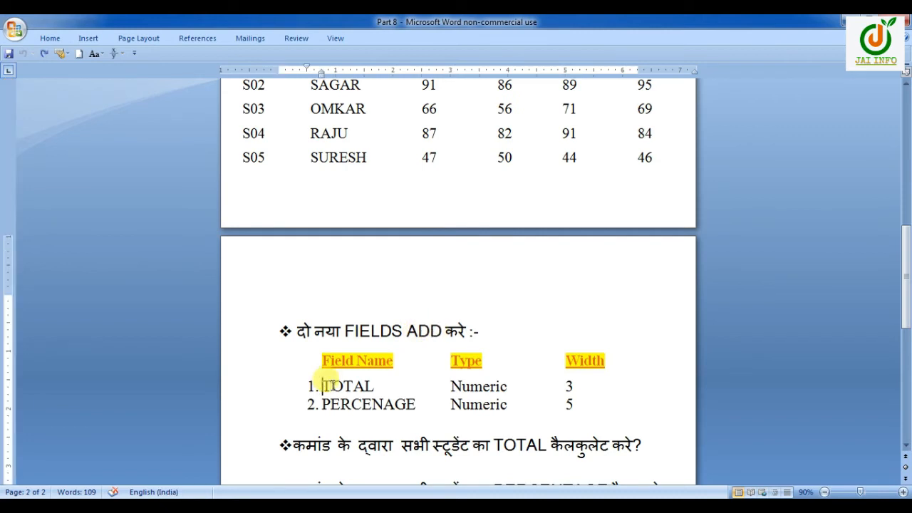
left_click_drag(326, 385, 387, 385)
left_click_drag(330, 404, 401, 406)
scroll(401, 406, "down", 3)
left_click_drag(450, 275, 470, 274)
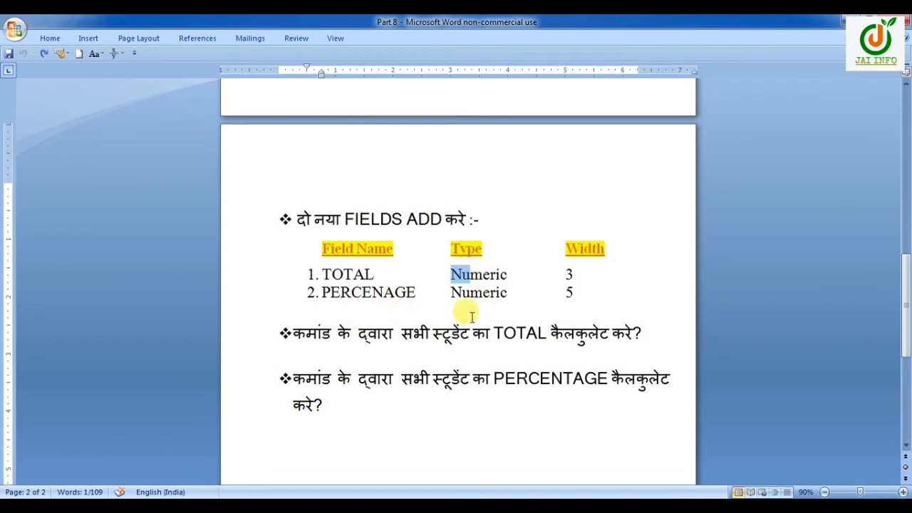
scroll(470, 315, "up", 2)
left_click(476, 274)
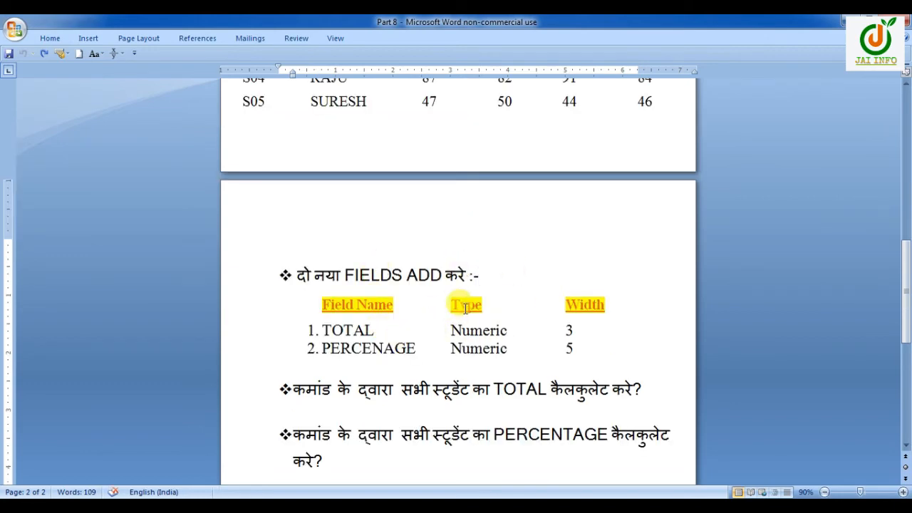
Return to Visual FoxPro, close the Students browse window, and open the table's design with MODIFY STRUCTURE
key("alt+Tab")
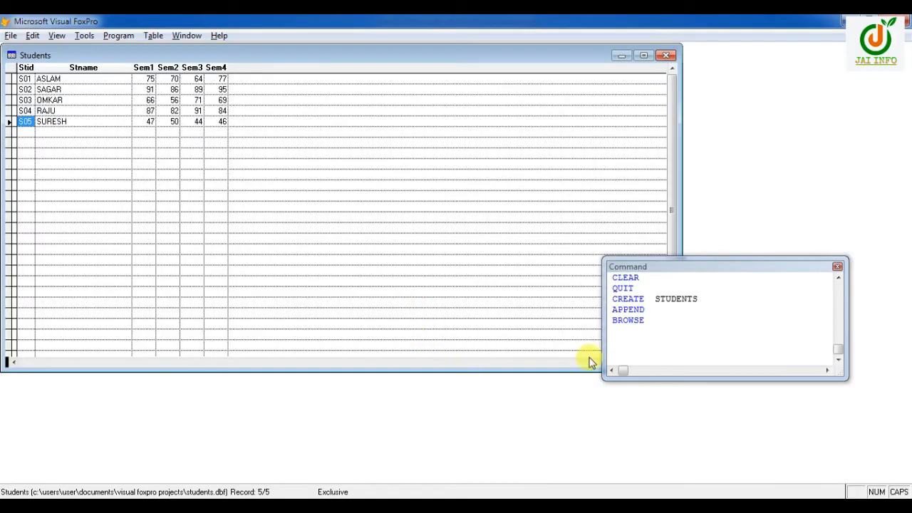
left_click(665, 55)
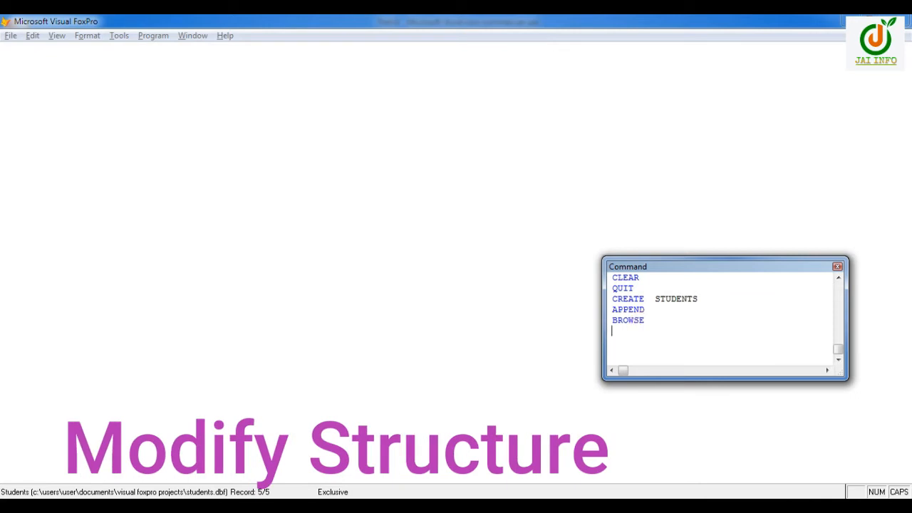
type("MODIFY STRUCTURE")
key("Return")
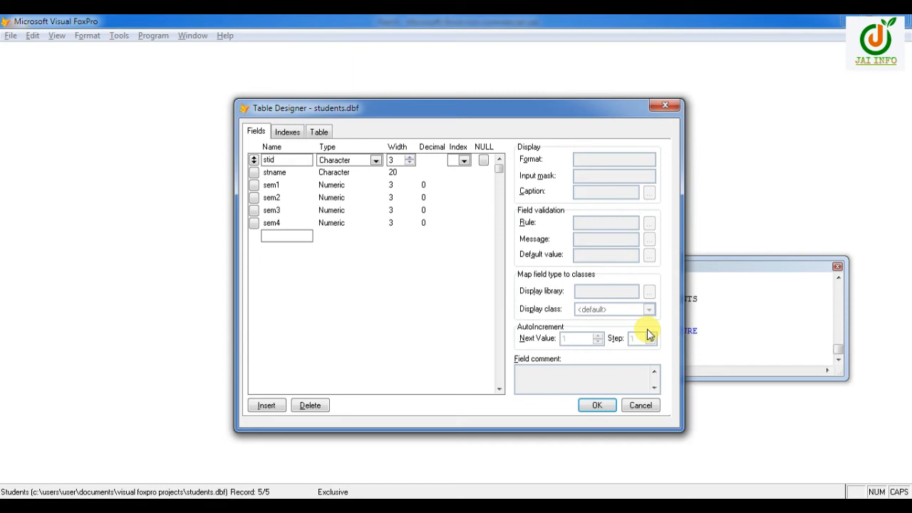
Add a Numeric field named total with width 3 below sem4 in the students table structure
left_click(275, 236)
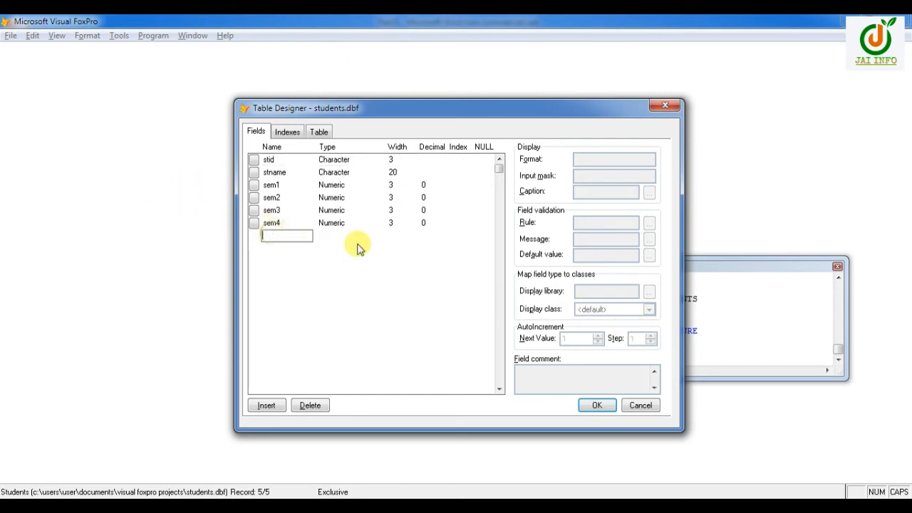
type("total")
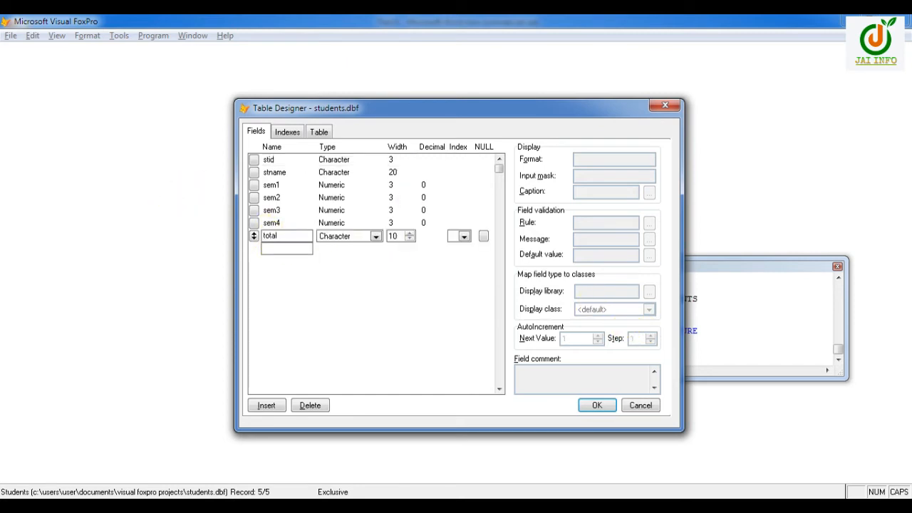
key("Tab")
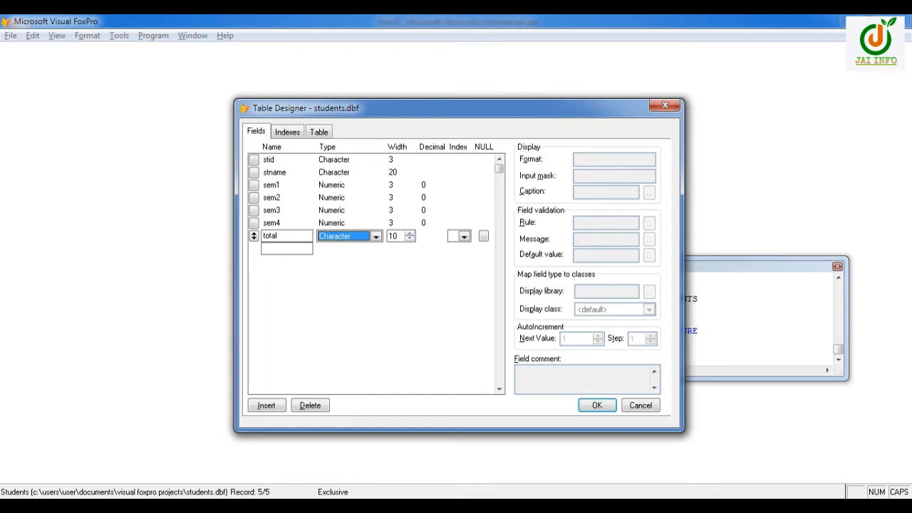
key("n")
key("Tab")
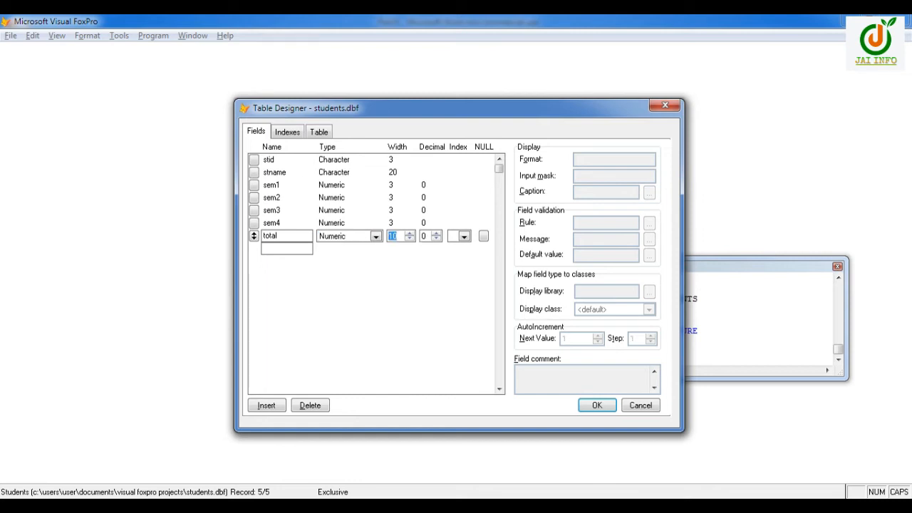
type("3")
key("Tab")
key("Tab")
key("Tab")
key("Tab")
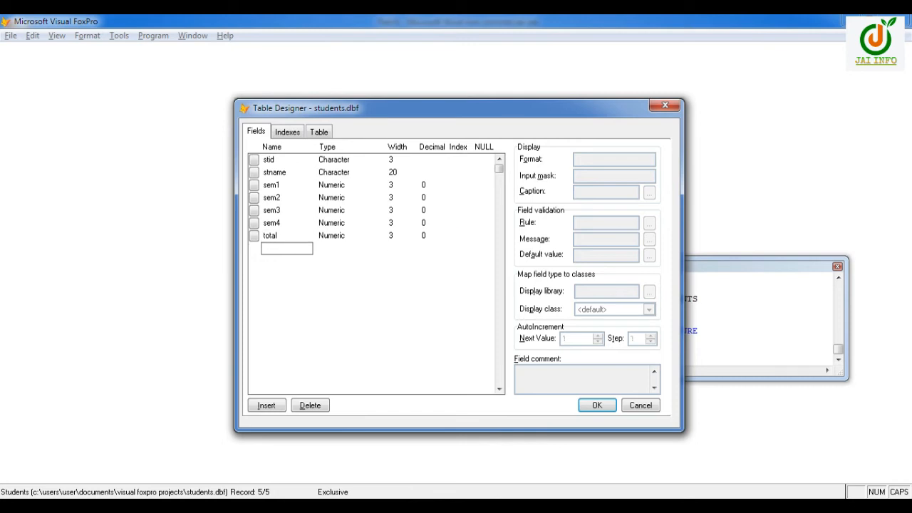
Add a Numeric field named percentage with width 5 below total and make the structure changes permanent
type("percentage")
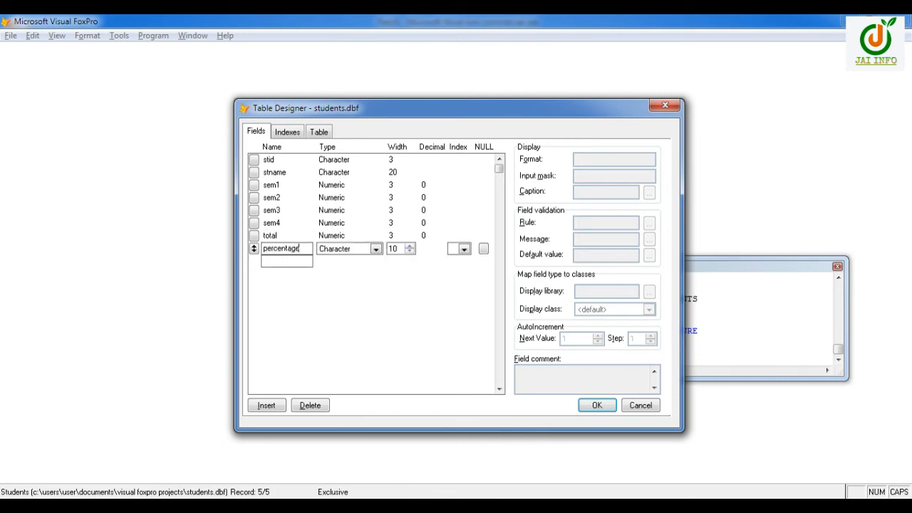
key("Tab")
key("n")
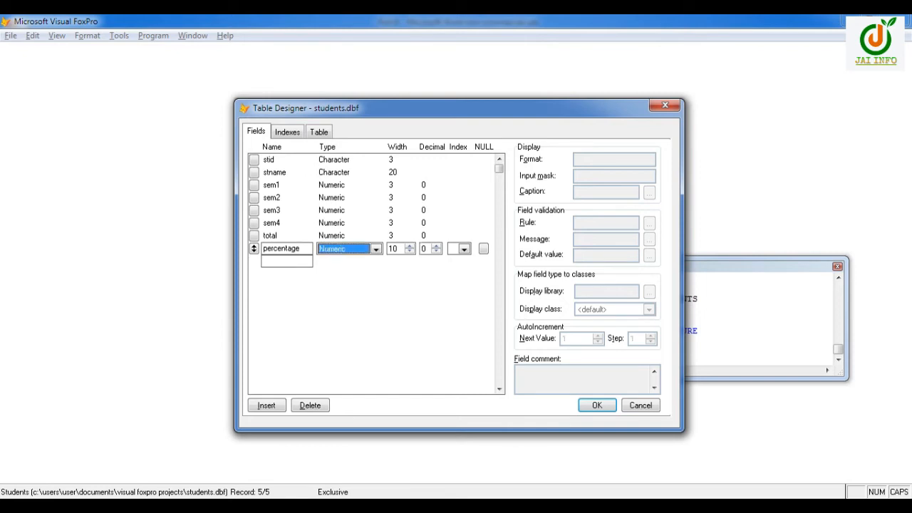
key("Tab")
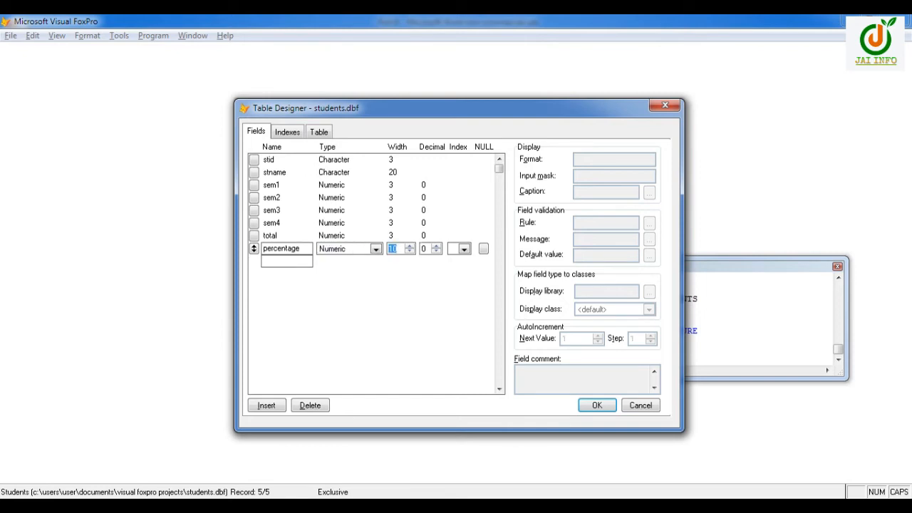
type("5")
left_click(597, 405)
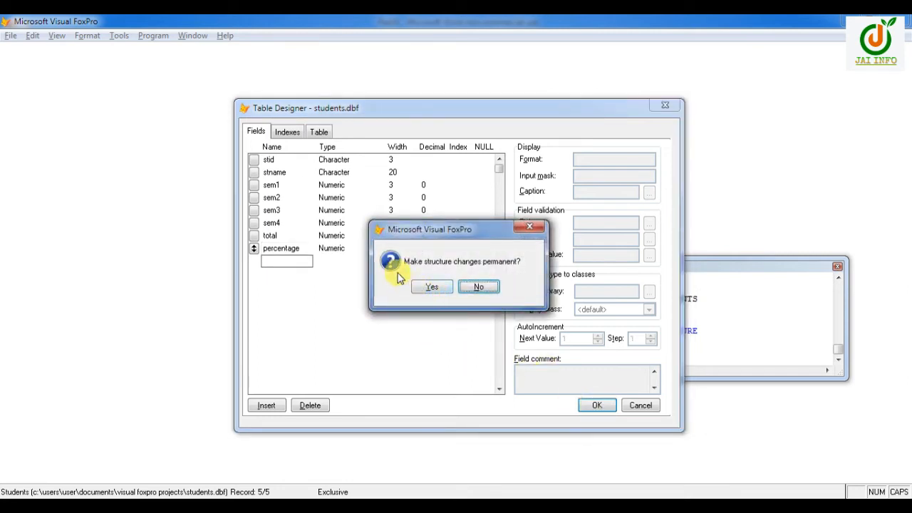
left_click(432, 292)
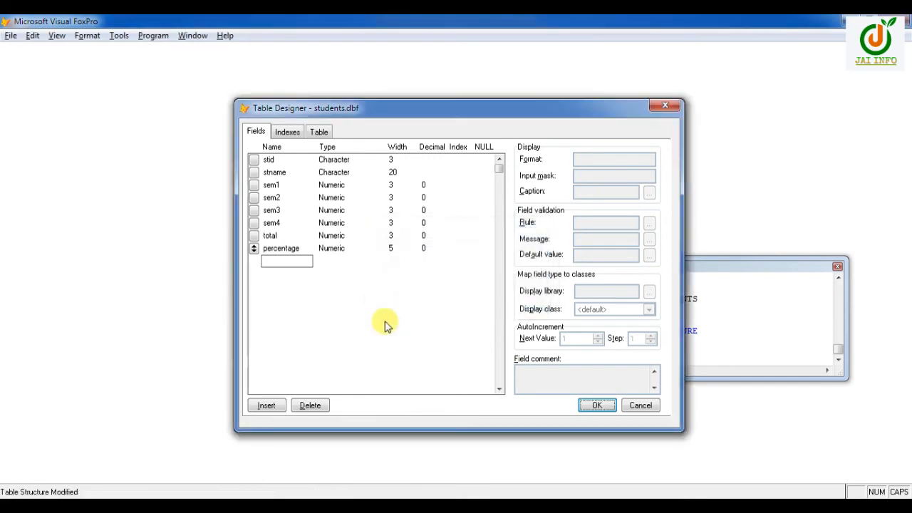